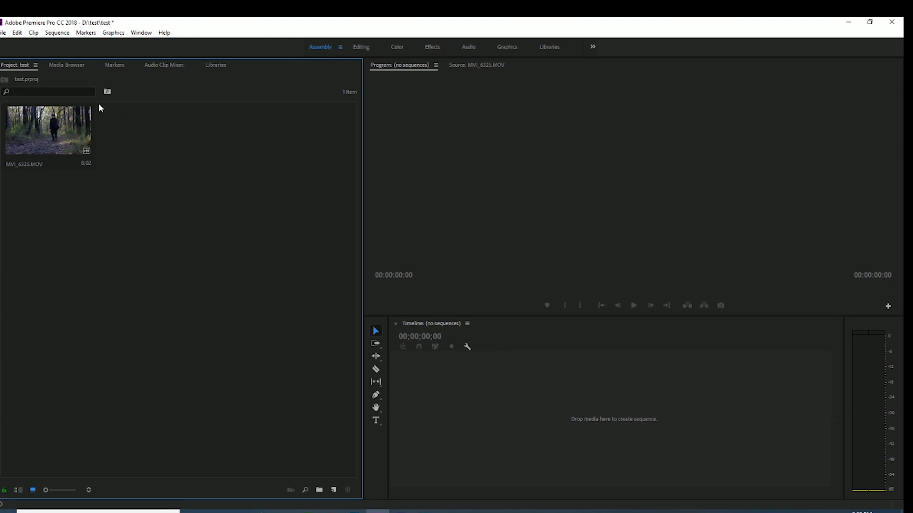
left_click(4, 32)
left_click(67, 293)
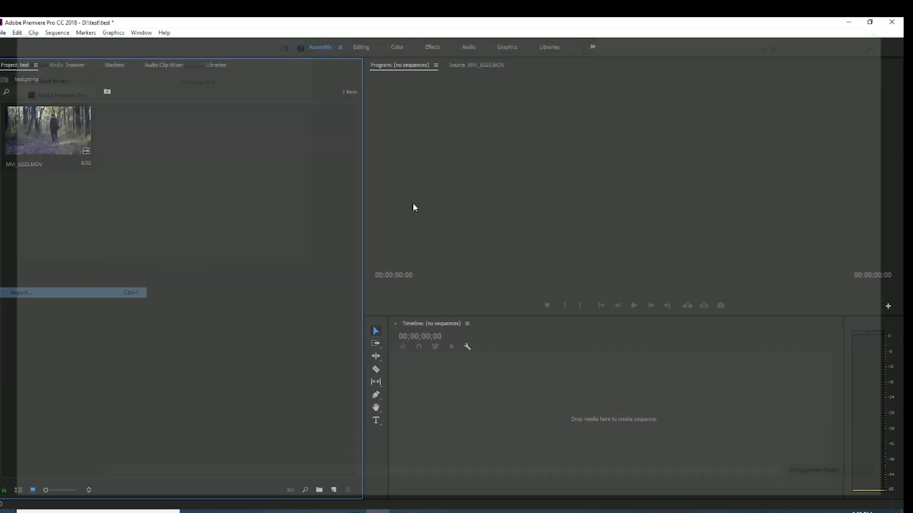
double_click(462, 197)
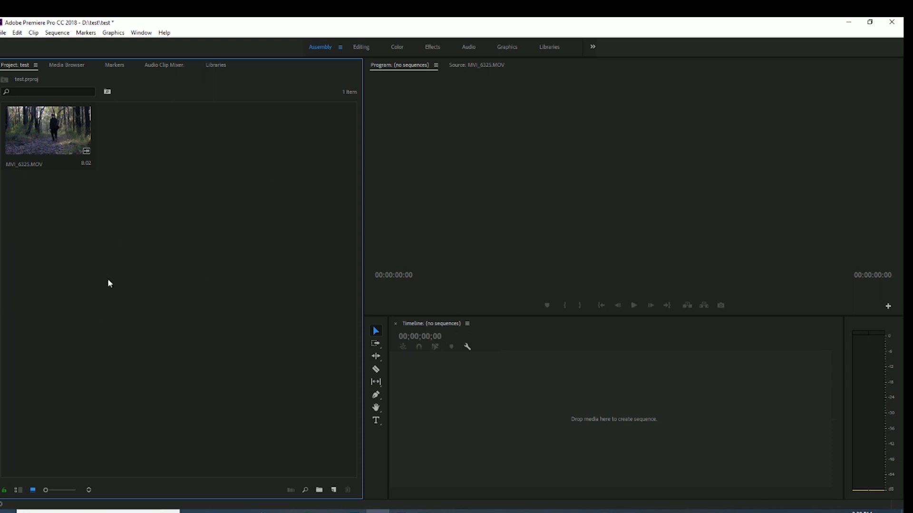
Look through the Editing, Color and Effects workspaces, including the categories under Video Effects
left_click(369, 50)
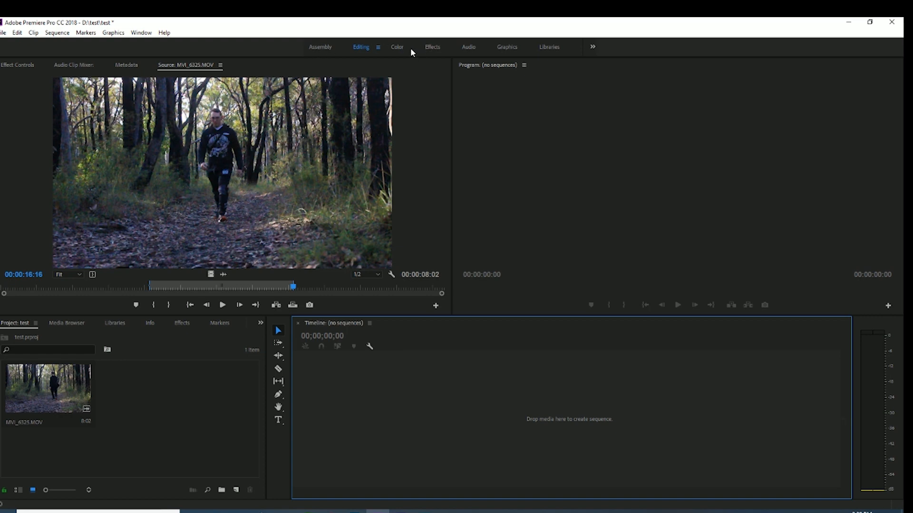
left_click(397, 47)
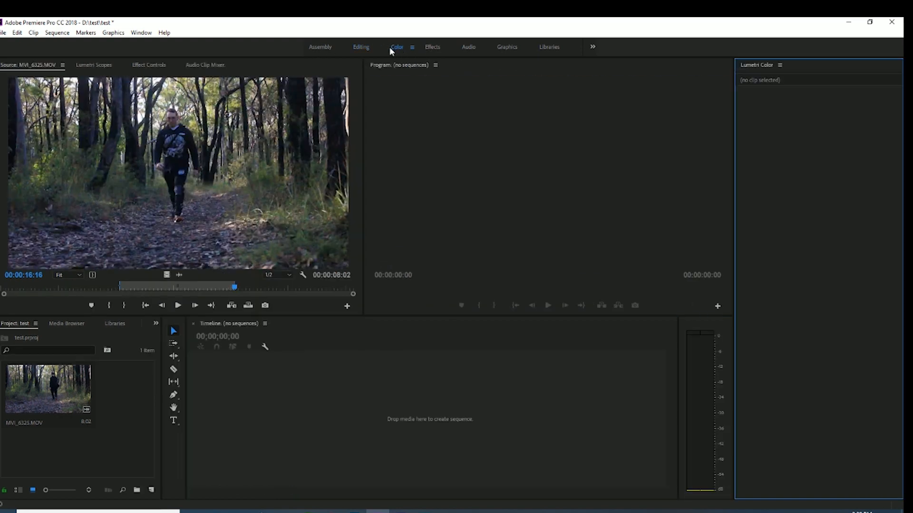
left_click(434, 47)
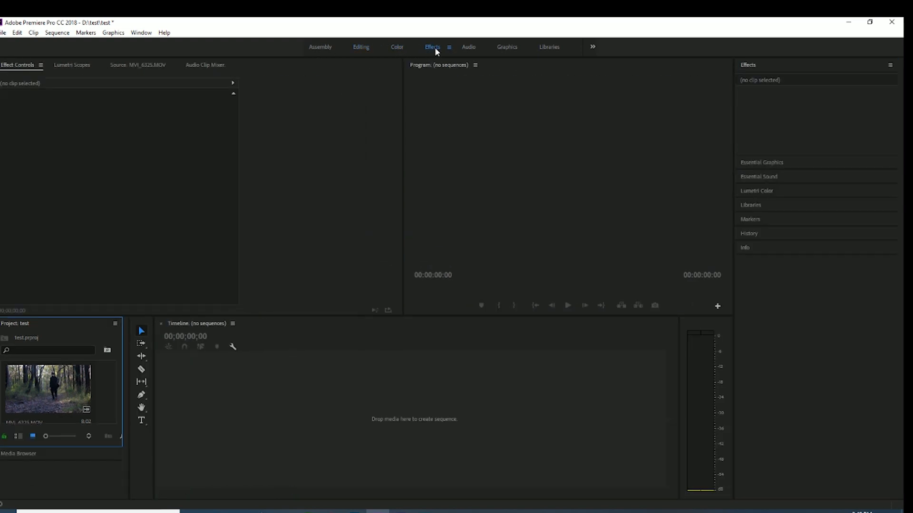
left_click(401, 45)
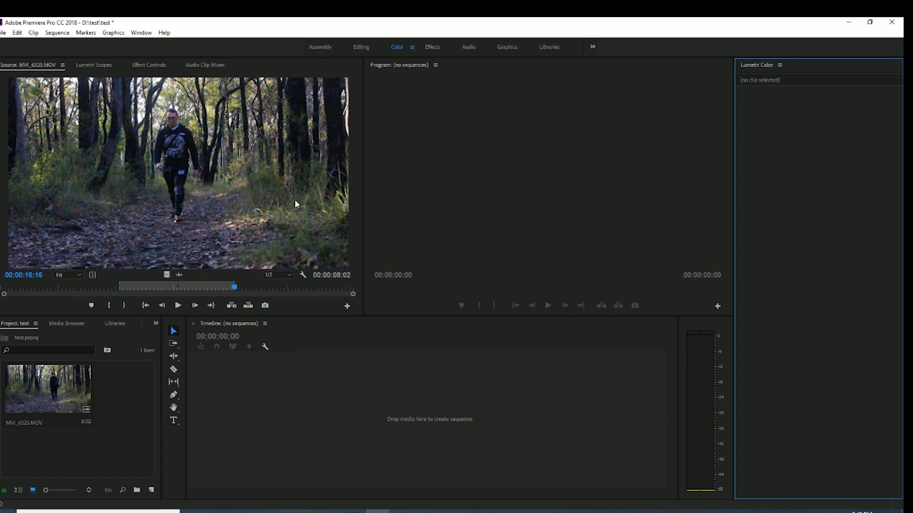
left_click(433, 47)
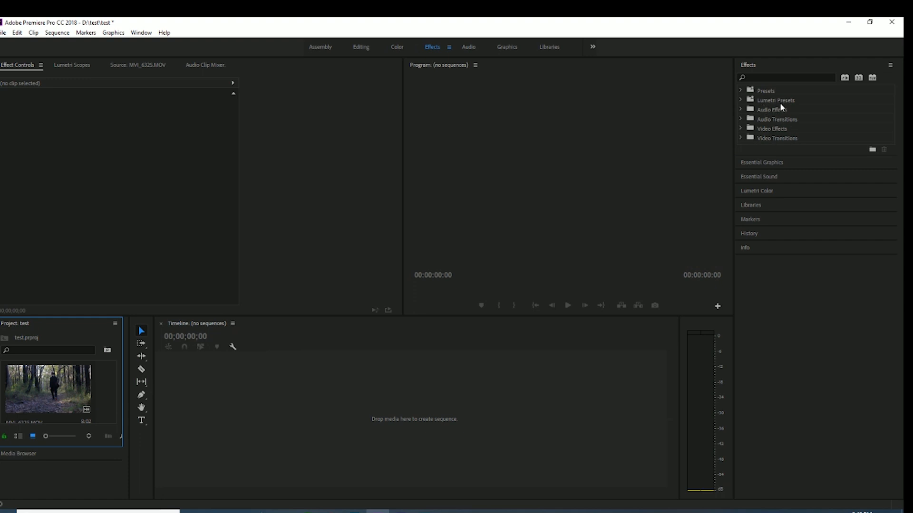
left_click(740, 129)
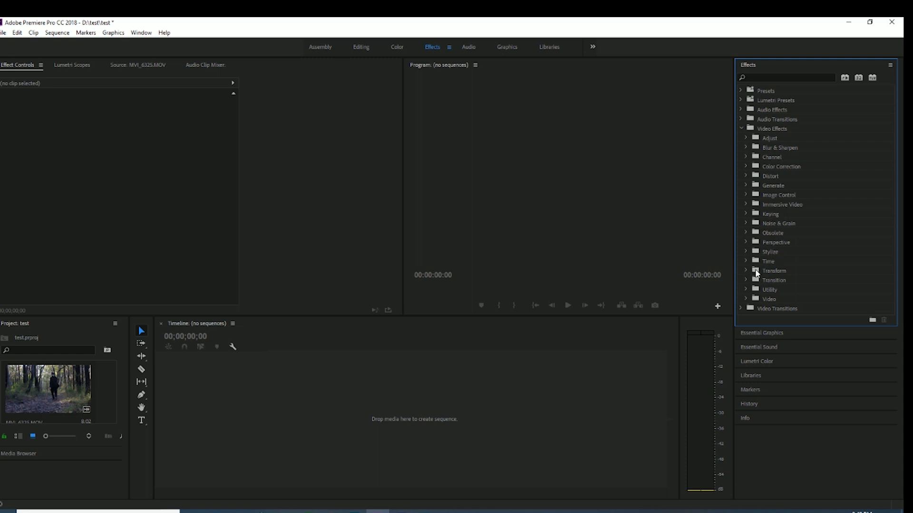
left_click(741, 129)
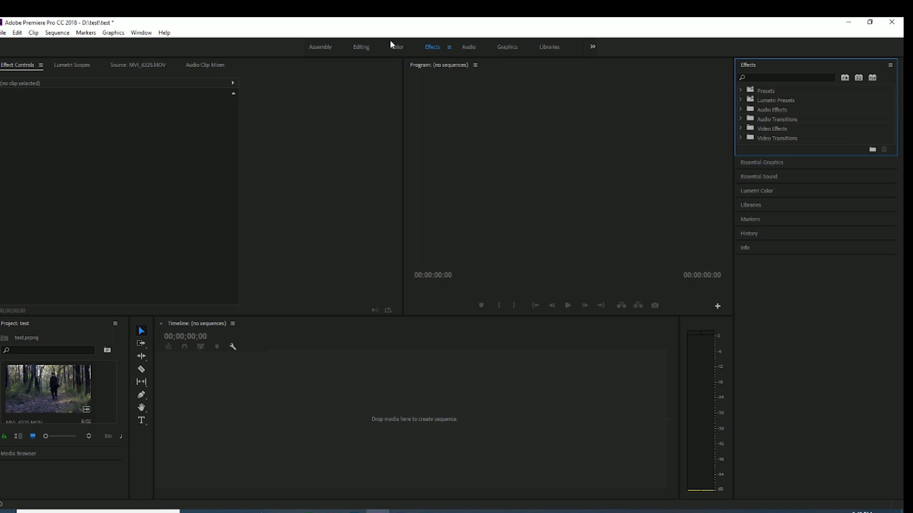
In the Editing workspace, create a sequence from the MVI_6325.MOV clip by placing it at the start of the empty timeline
left_click(366, 46)
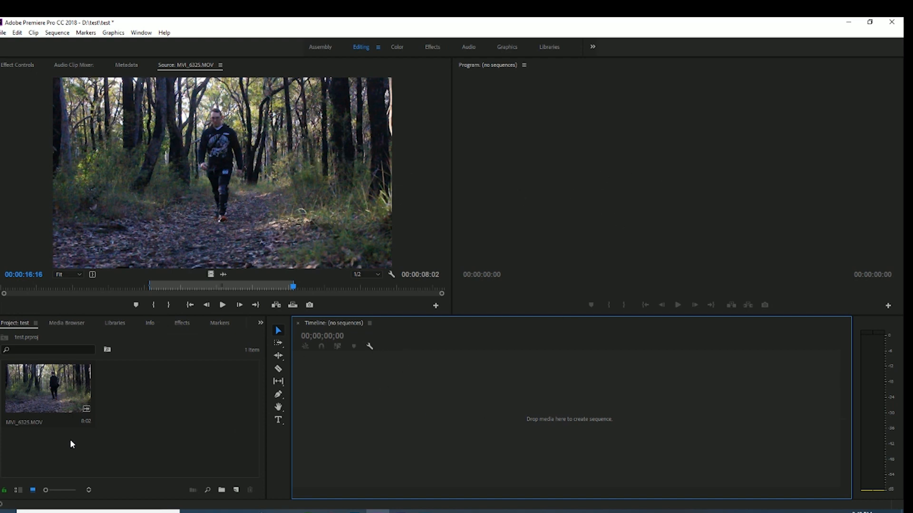
left_click_drag(76, 444, 435, 403)
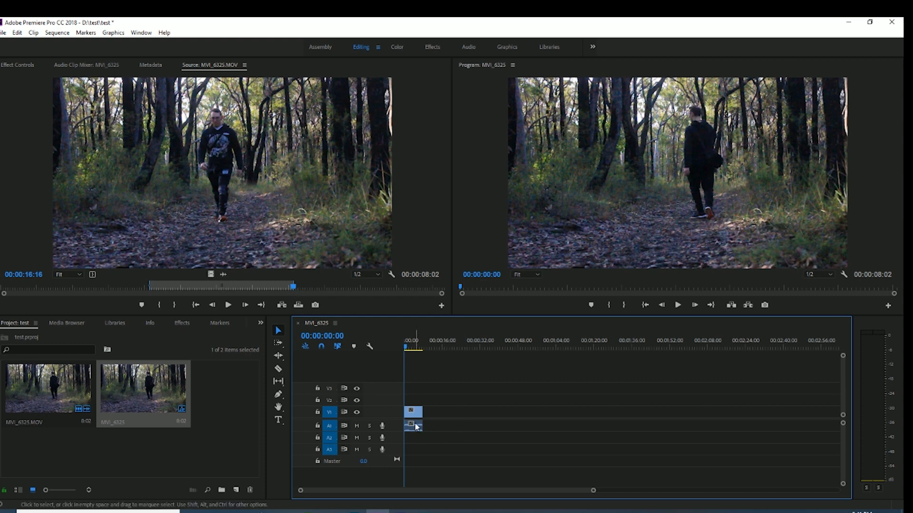
Preview the clip in the source and sequence up to 00:00:04:00, muting audio track A1 temporarily
mouse_move(293, 286)
left_mouse_down()
mouse_move(200, 296)
mouse_move(296, 301)
left_mouse_up()
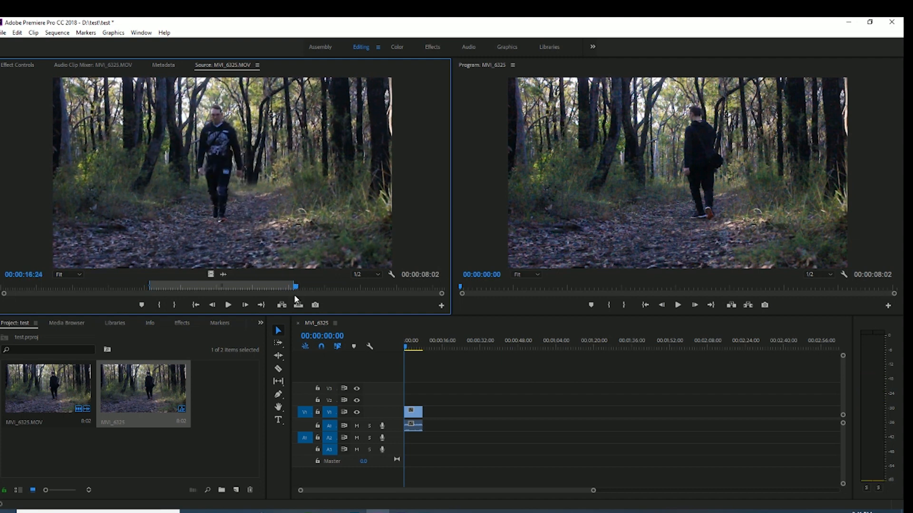
left_click(407, 350)
mouse_move(406, 351)
left_mouse_down()
mouse_move(416, 350)
mouse_move(408, 349)
left_mouse_up()
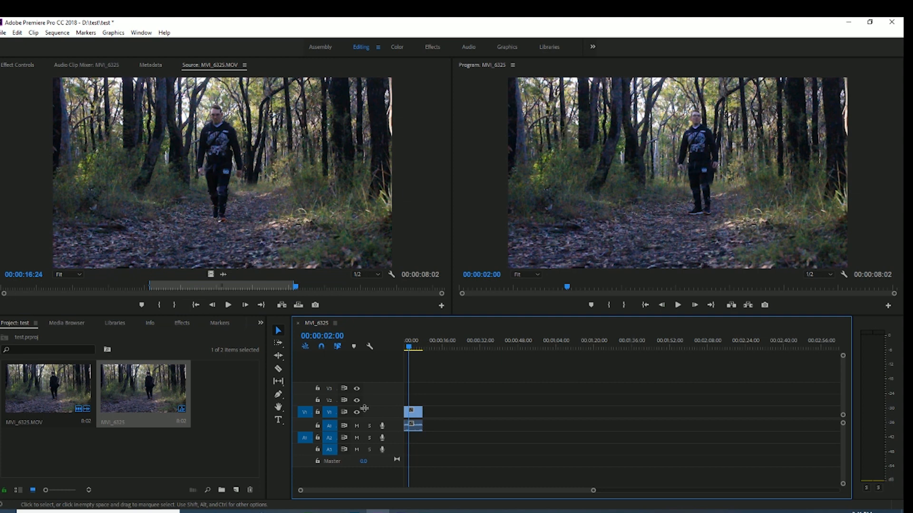
left_click(357, 427)
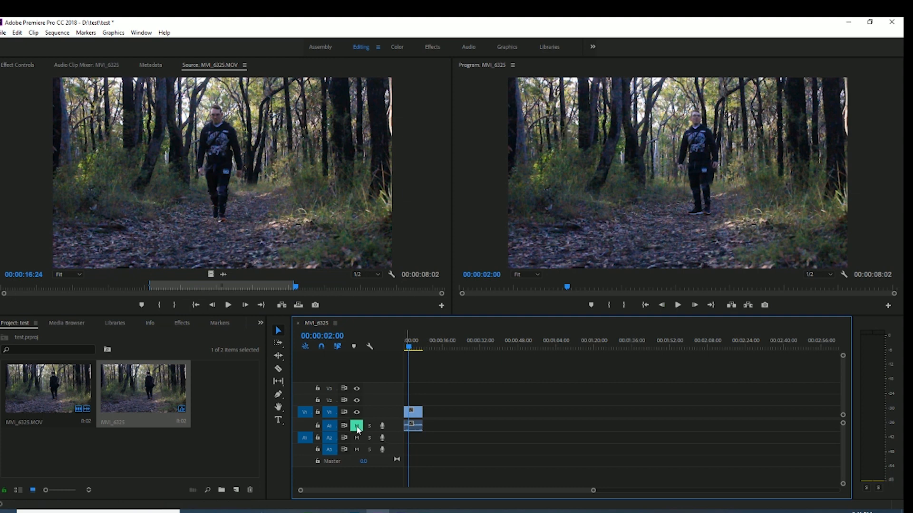
key("space")
left_click(357, 426)
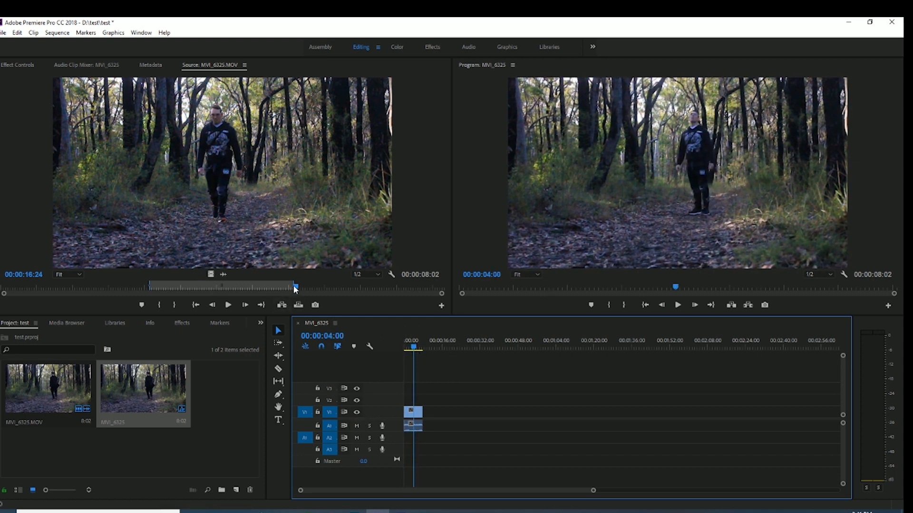
Place only the video of MVI_6325.MOV on track V1, with a gap after the first clip, and bring the playhead to it
left_click_drag(295, 286, 186, 288)
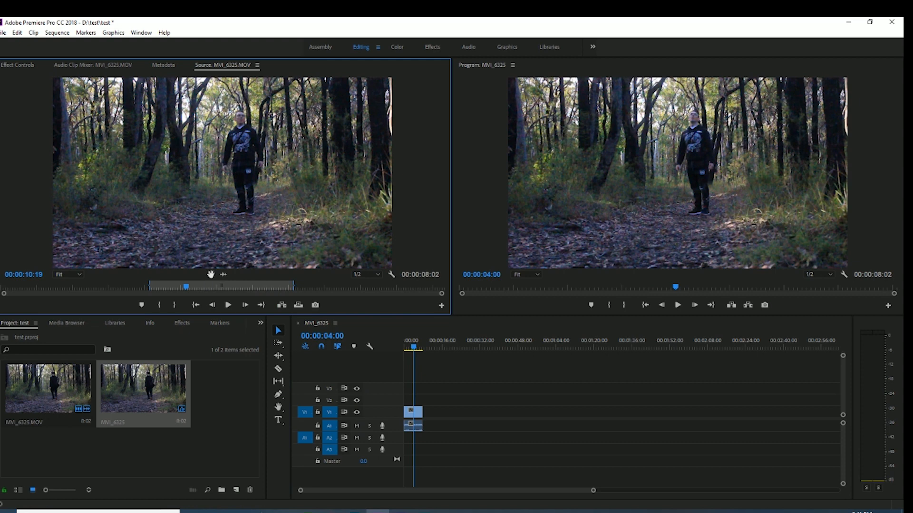
left_click_drag(212, 274, 464, 419)
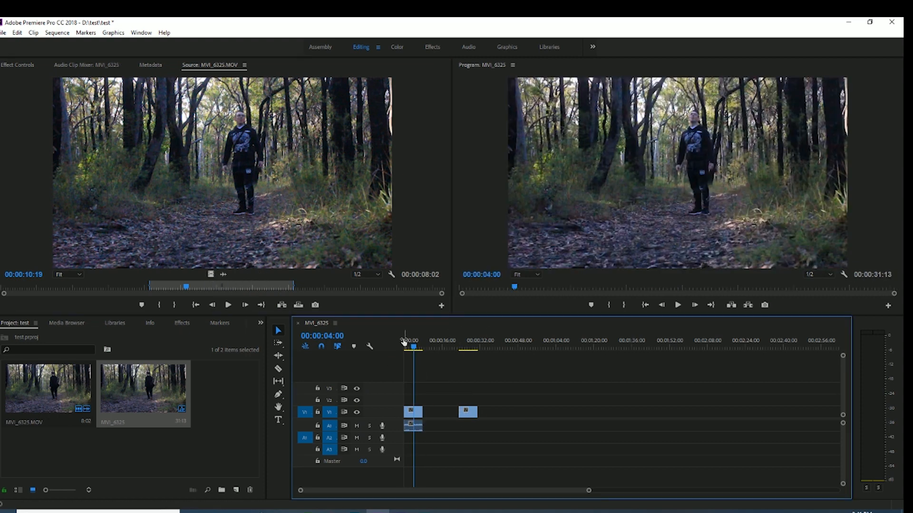
left_click_drag(415, 349, 465, 347)
Delete the first clip together with its audio, move the video-only clip to the sequence start and scrub through it to 00:00:04:12
left_click_drag(432, 386, 425, 453)
key("Delete")
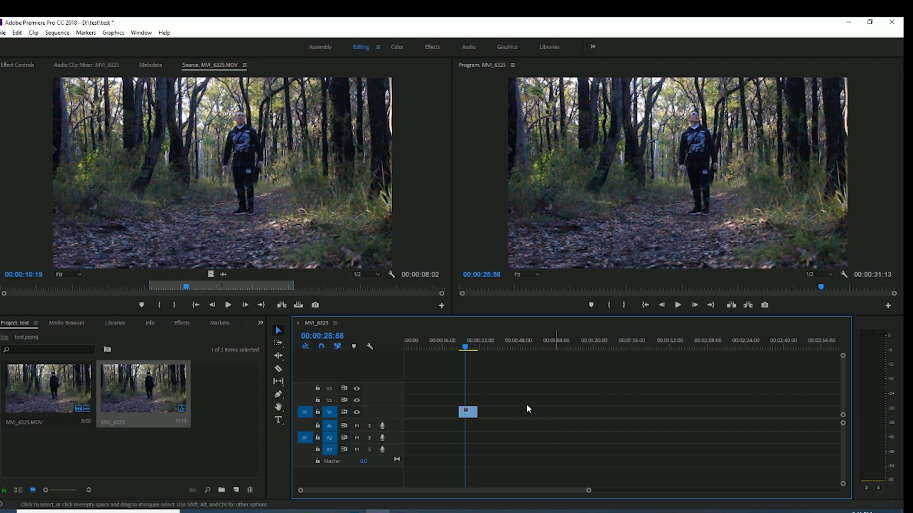
left_click_drag(474, 418, 418, 413)
left_click_drag(464, 349, 405, 348)
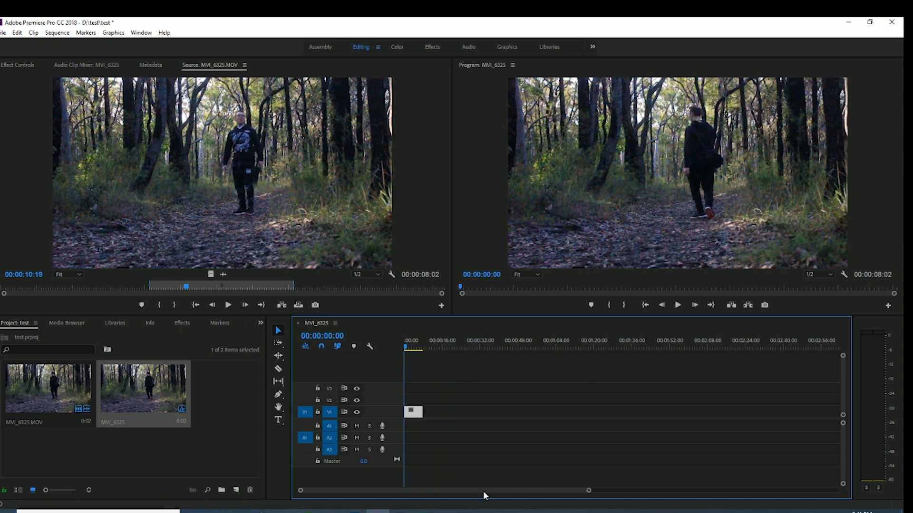
left_click_drag(408, 348, 421, 350)
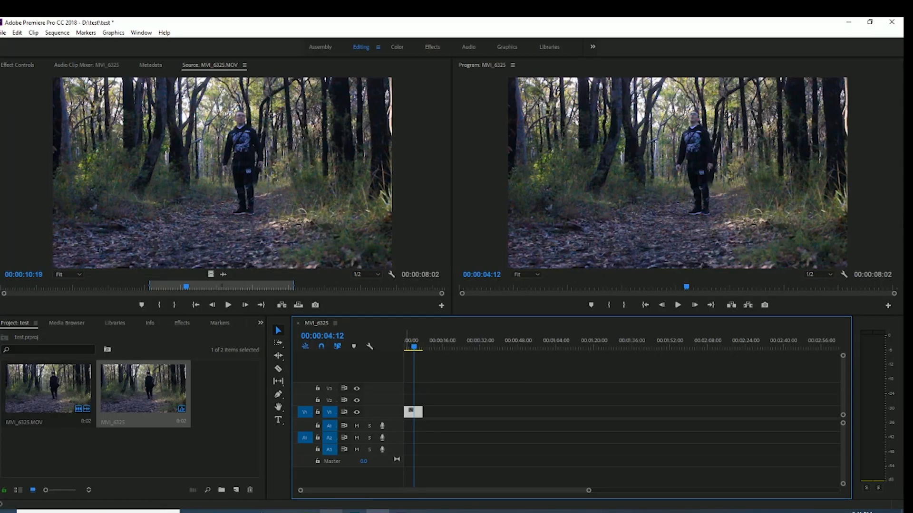
Switch to Google Chrome and play the bush scene of the YouTube video PRANKED IN MY VLOG ! from about 2:01 as a reference
mouse_move(331, 511)
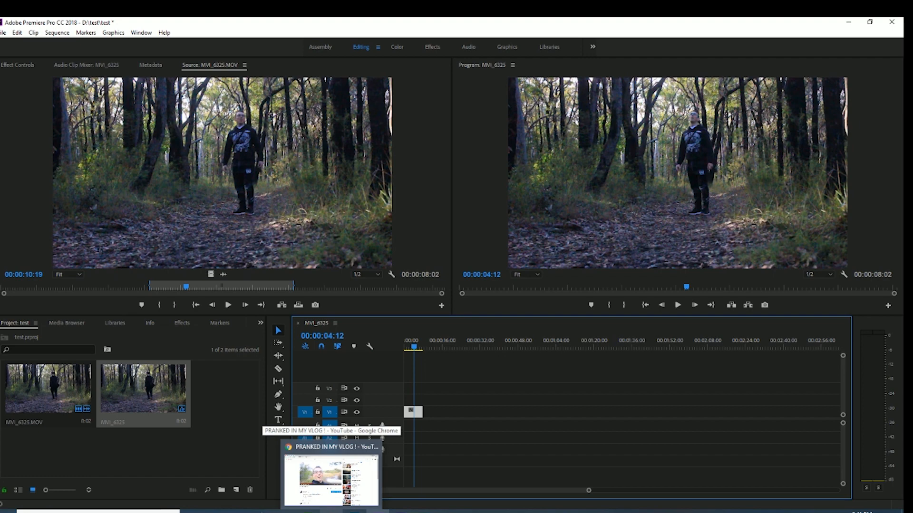
left_click(331, 477)
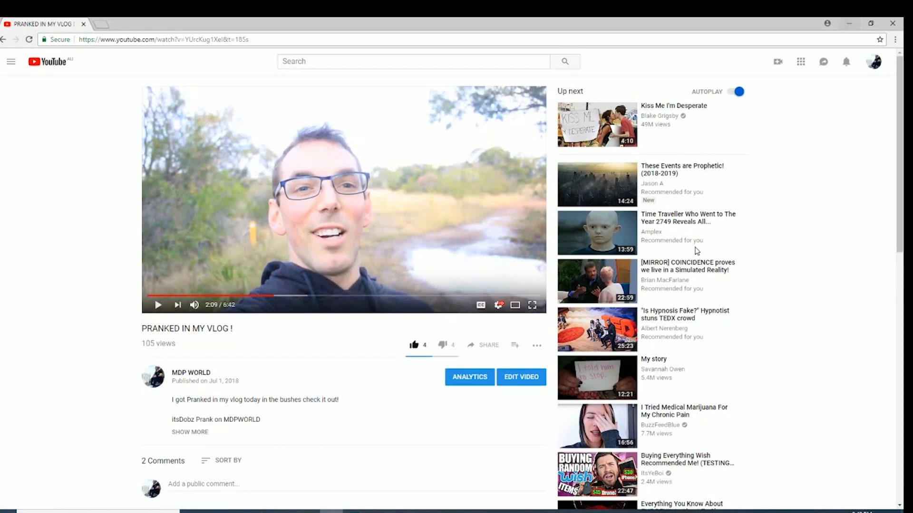
left_click(268, 295)
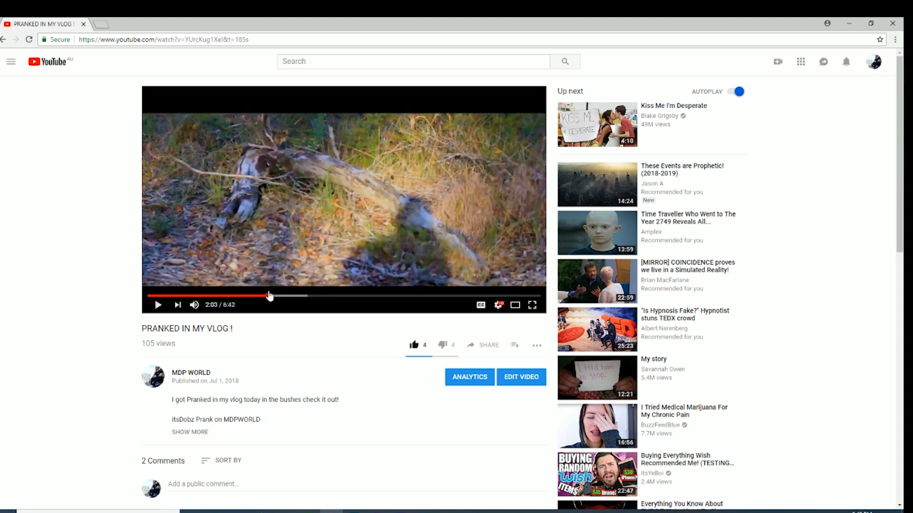
left_click(160, 306)
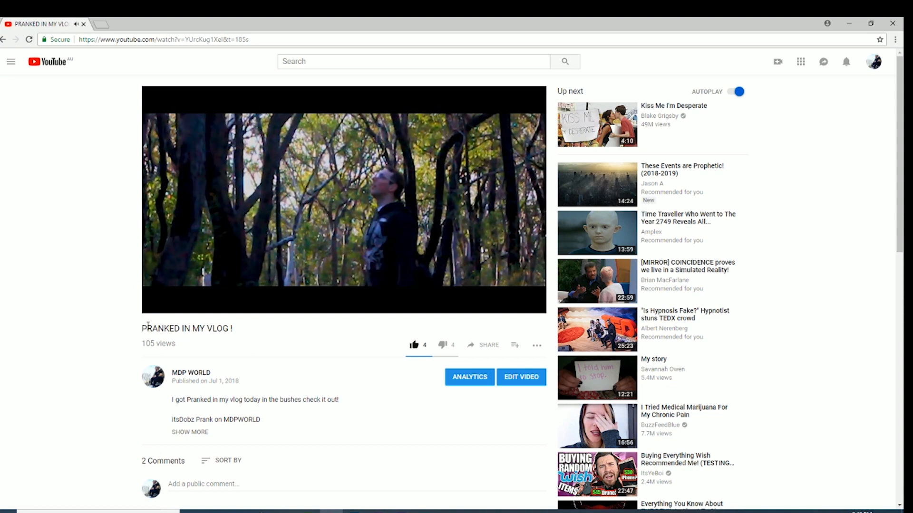
left_click(159, 305)
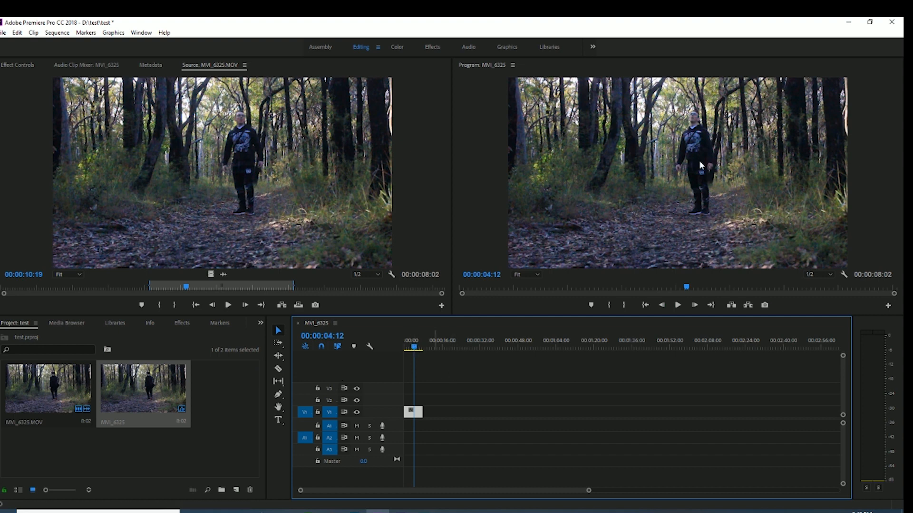
Cut the V1 clip with the Razor tool at 00:00:02:24
left_click(411, 348)
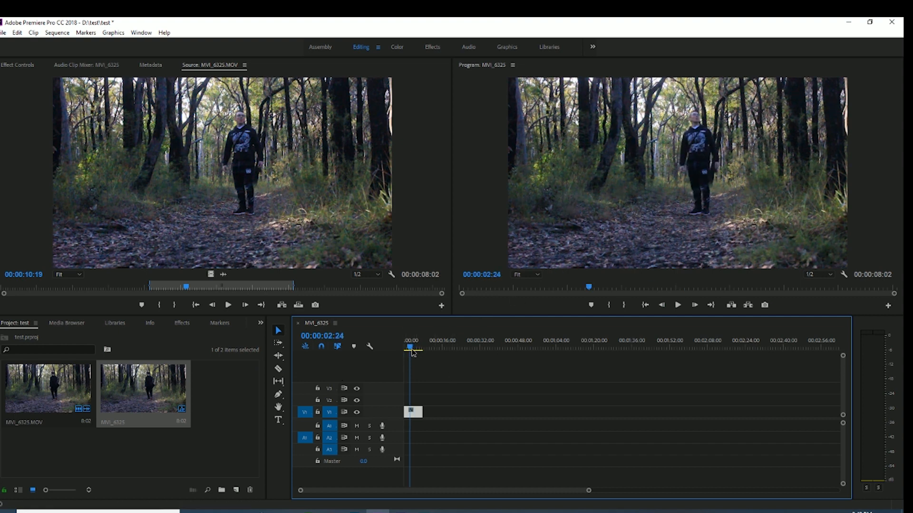
left_click_drag(418, 353, 409, 357)
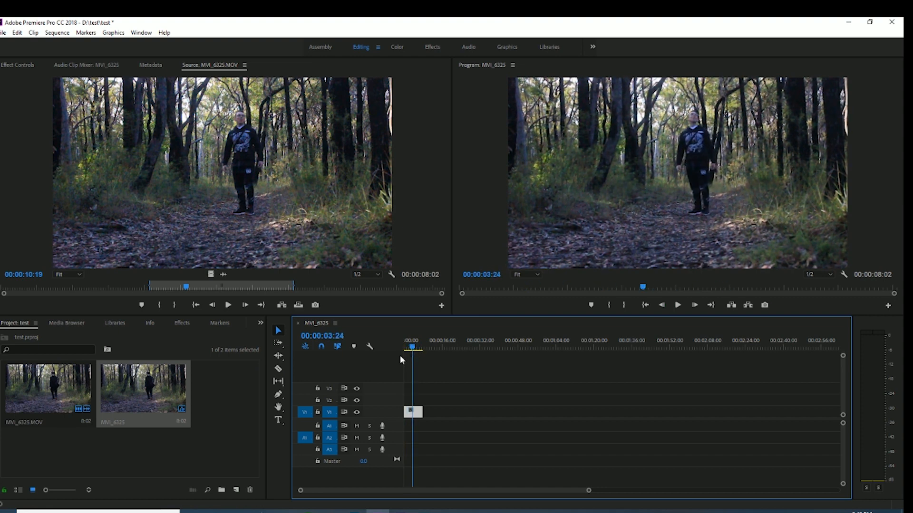
left_click(280, 371)
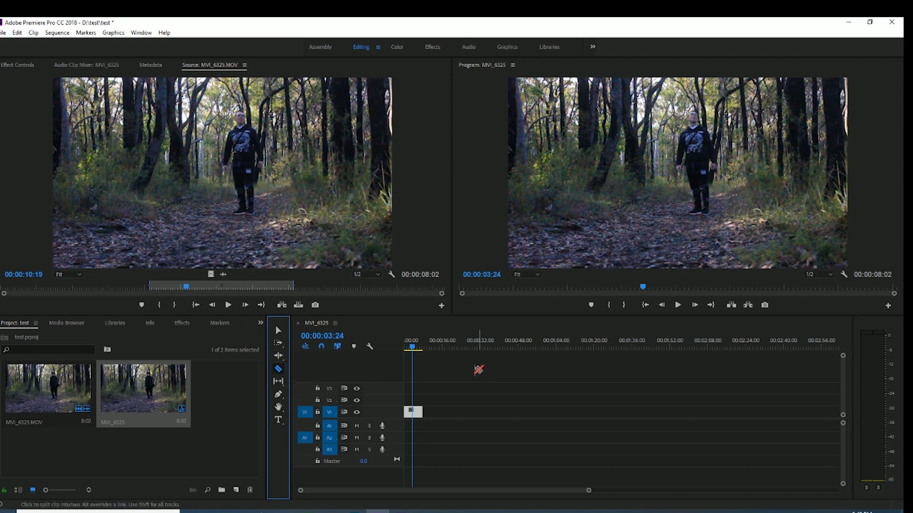
left_click(412, 350)
left_click_drag(412, 350, 410, 352)
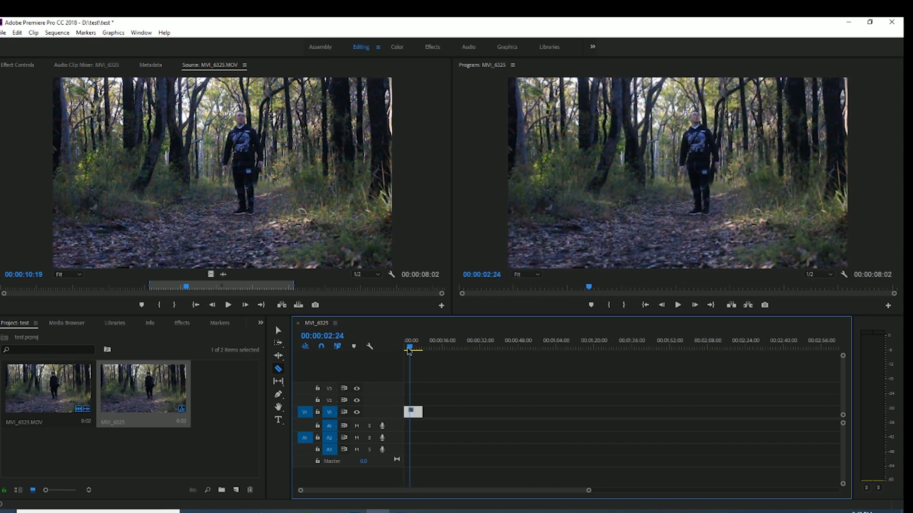
left_click(410, 412)
Cut the remaining part of the V1 clip at 00:00:03:48 and 00:00:05:48
left_click_drag(410, 351, 414, 349)
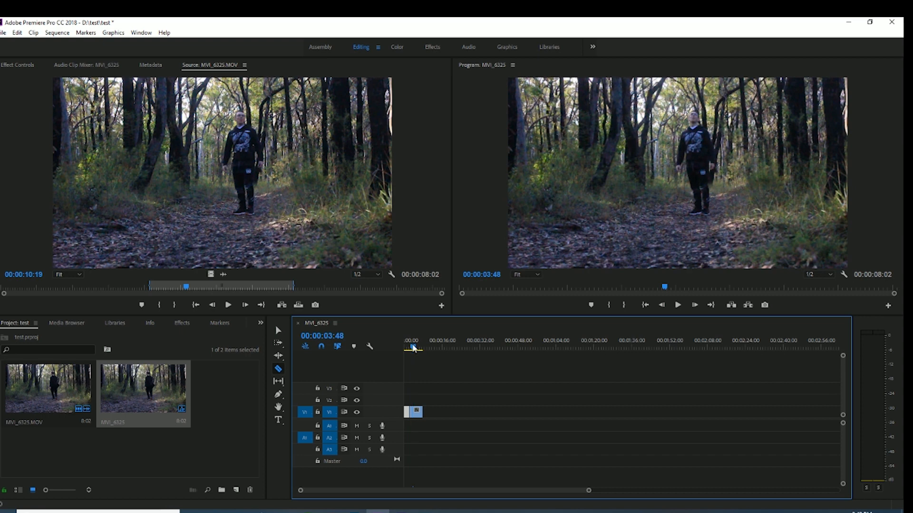
left_click(413, 412)
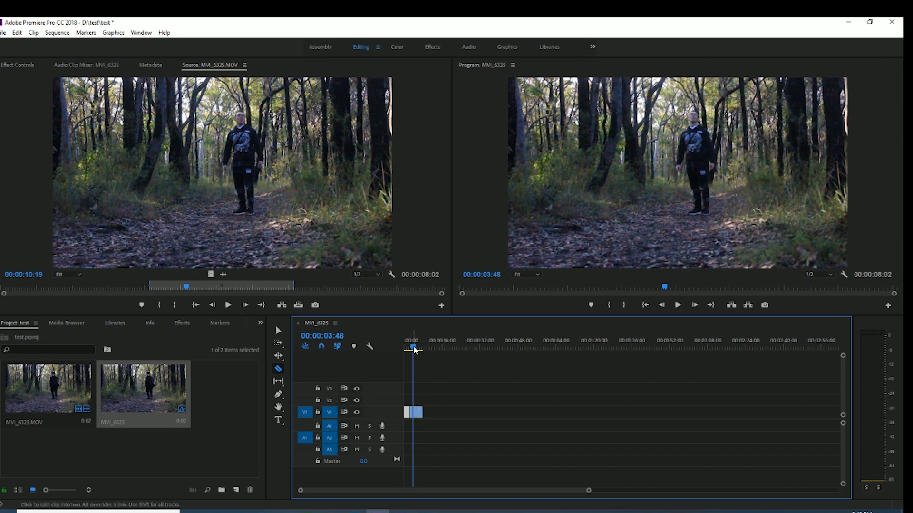
left_click_drag(414, 350, 418, 351)
left_click(419, 412)
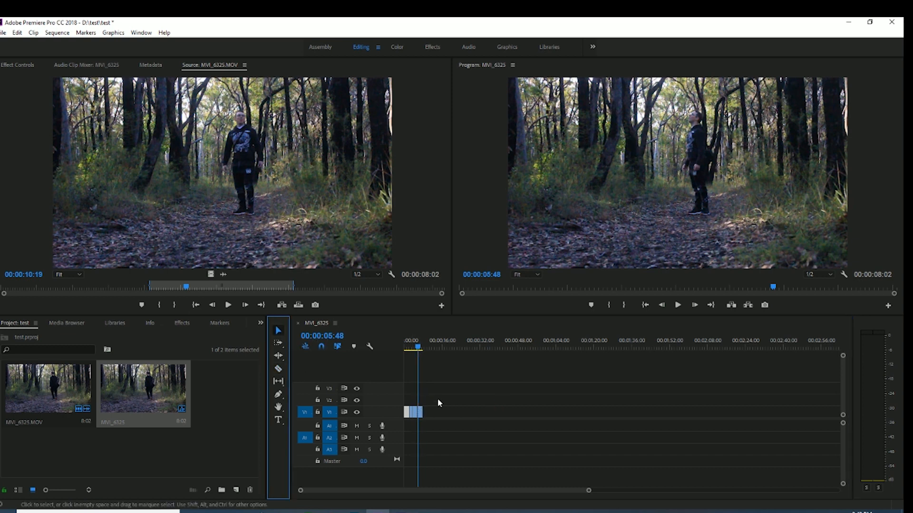
Park the playhead at 00:00:02:48 in the second segment, switch to the Effects workspace and collapse the segment's Motion settings
left_click(408, 347)
left_click_drag(407, 348, 414, 351)
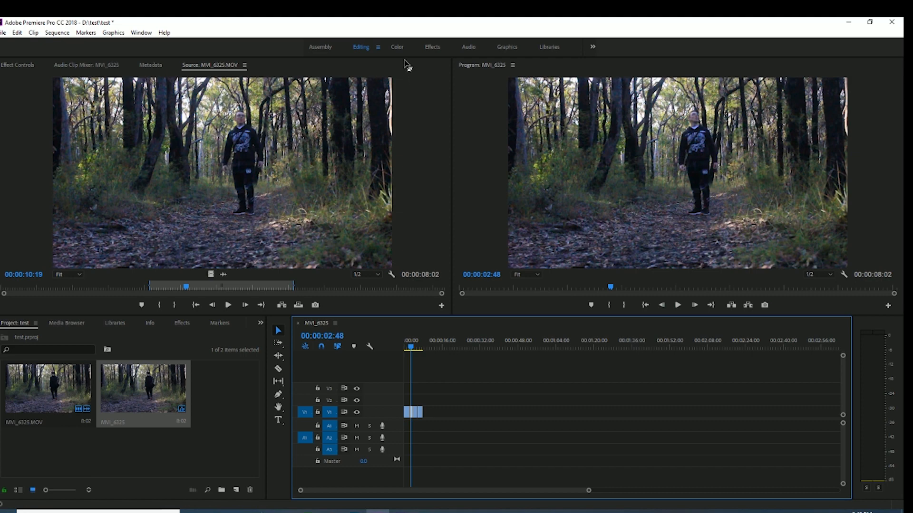
left_click(428, 47)
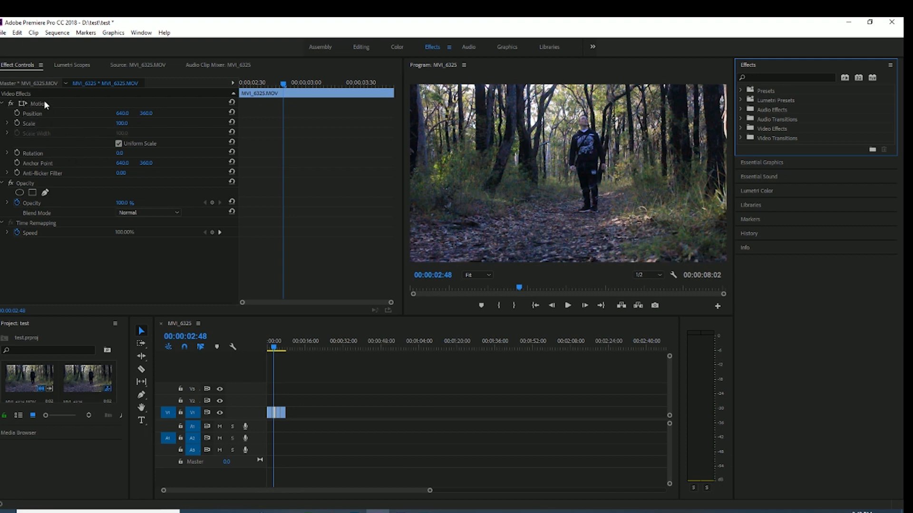
left_click(3, 103)
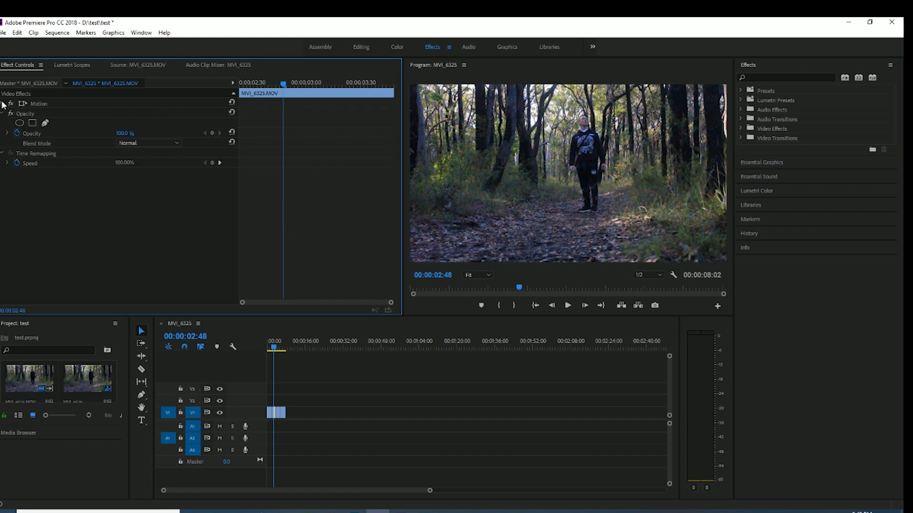
Expand the second segment's Motion settings and look over the list of available workspaces
left_click(4, 103)
left_click(113, 32)
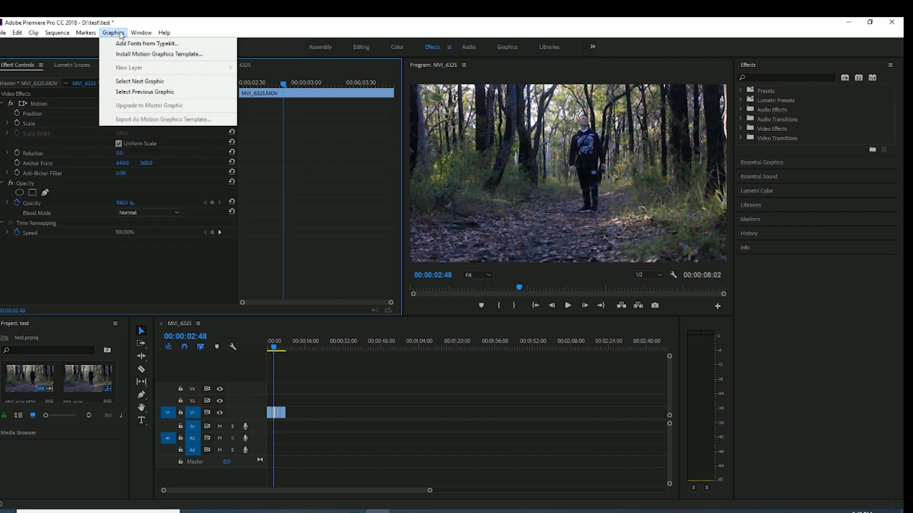
mouse_move(136, 33)
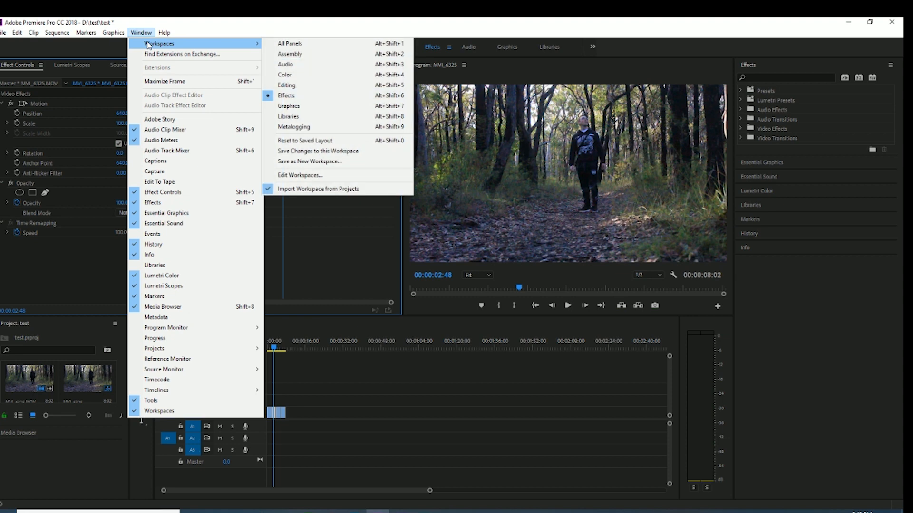
mouse_move(203, 48)
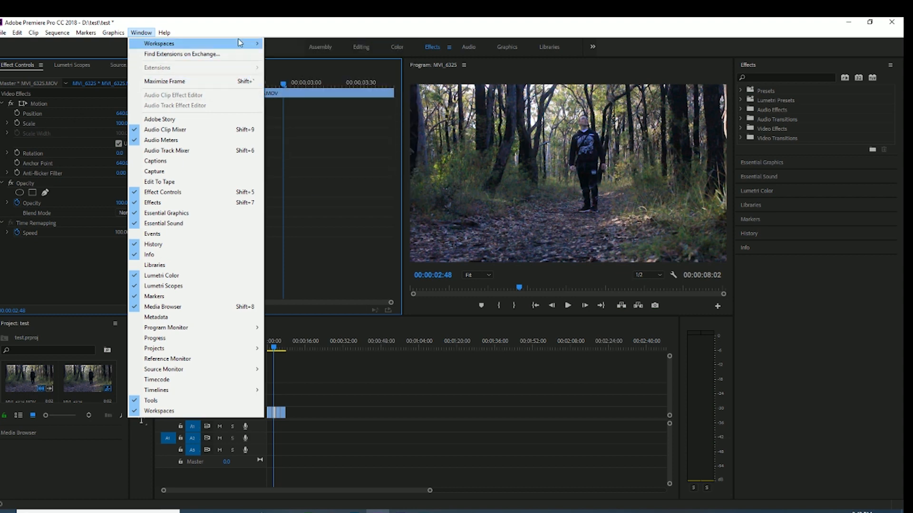
mouse_move(240, 43)
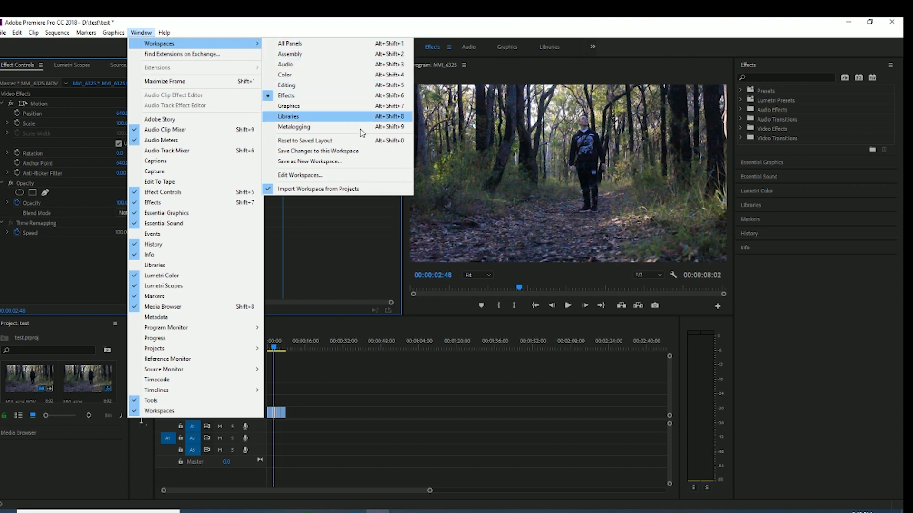
left_click(463, 31)
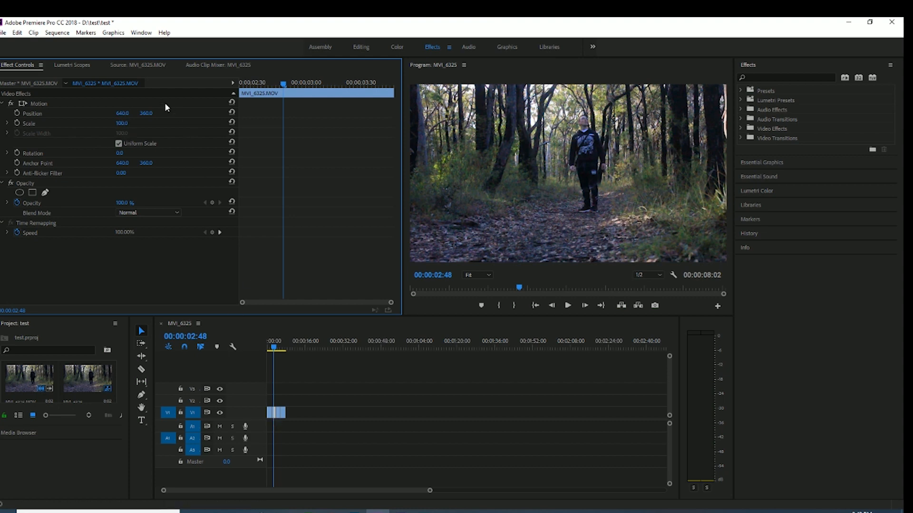
Scale the second segment to 182 and reposition it to 555.7, 428.9 so the man's head is in frame
left_click_drag(125, 123, 164, 124)
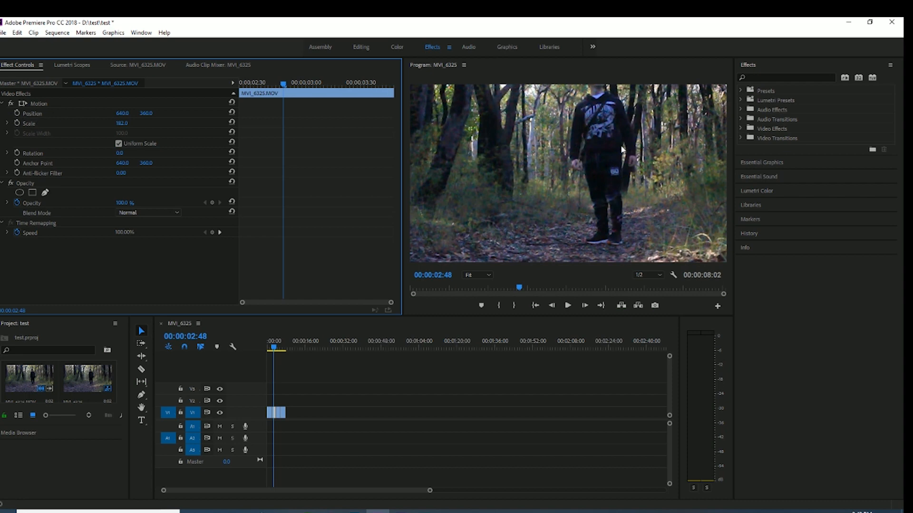
left_click(647, 137)
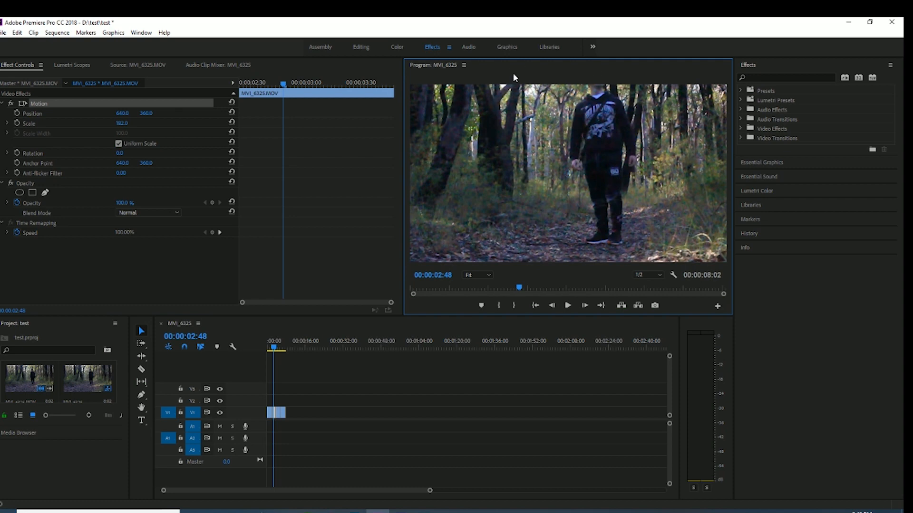
mouse_move(639, 155)
left_mouse_down()
mouse_move(614, 172)
mouse_move(622, 222)
mouse_move(612, 259)
mouse_move(612, 229)
mouse_move(617, 247)
mouse_move(644, 164)
left_mouse_up()
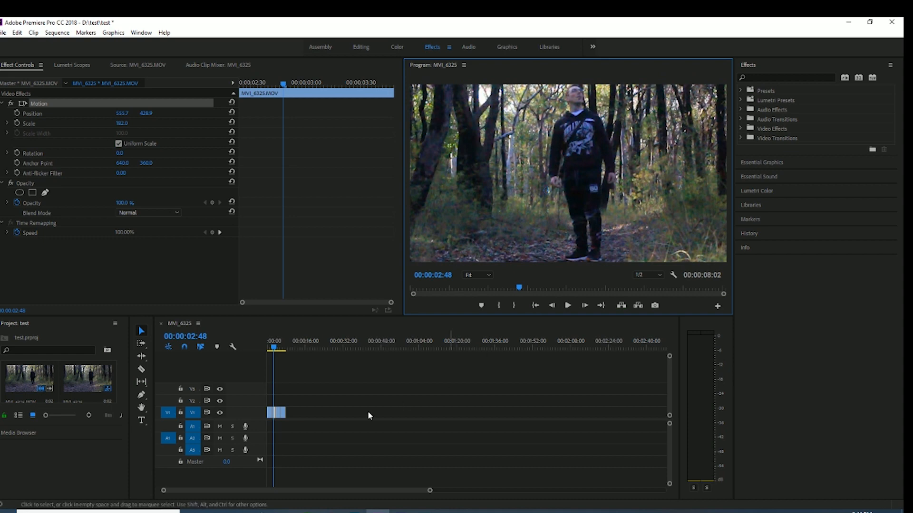
Select the third segment at 00:00:04:48, scale it to 328 and reposition it to 394.7, 896.2 to frame the man's upper body
left_click(269, 399)
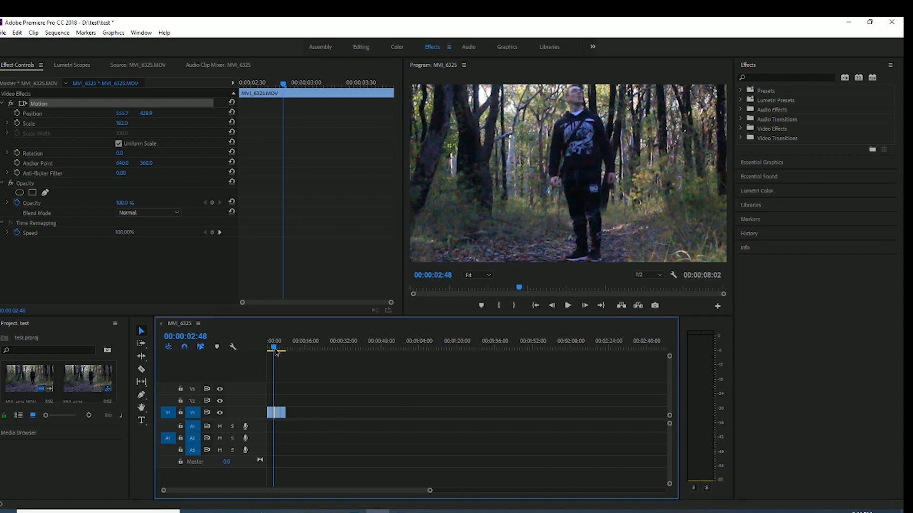
key("space")
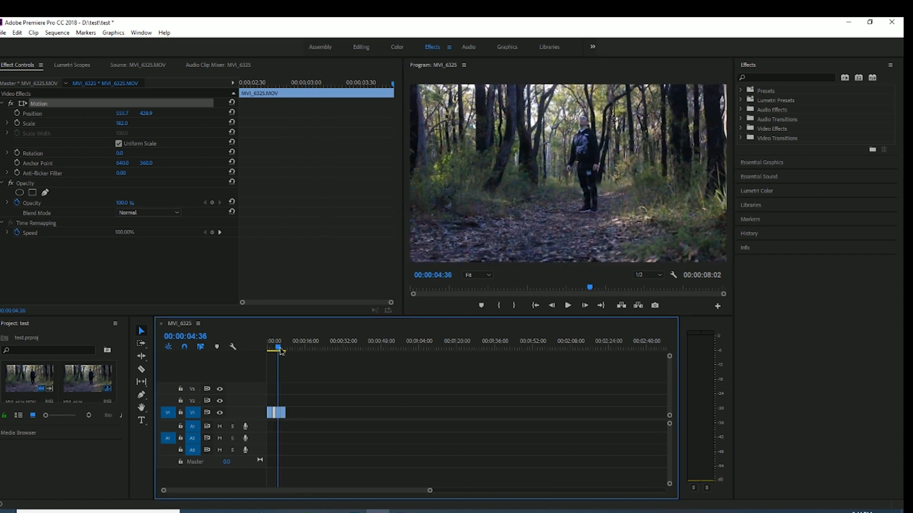
left_click(280, 414)
left_click_drag(280, 349, 278, 349)
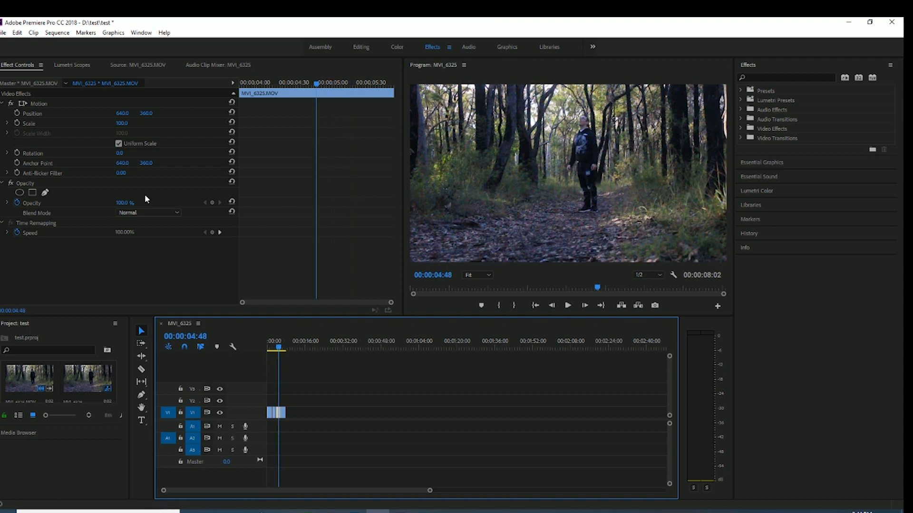
left_click_drag(119, 123, 487, 124)
left_click(627, 164)
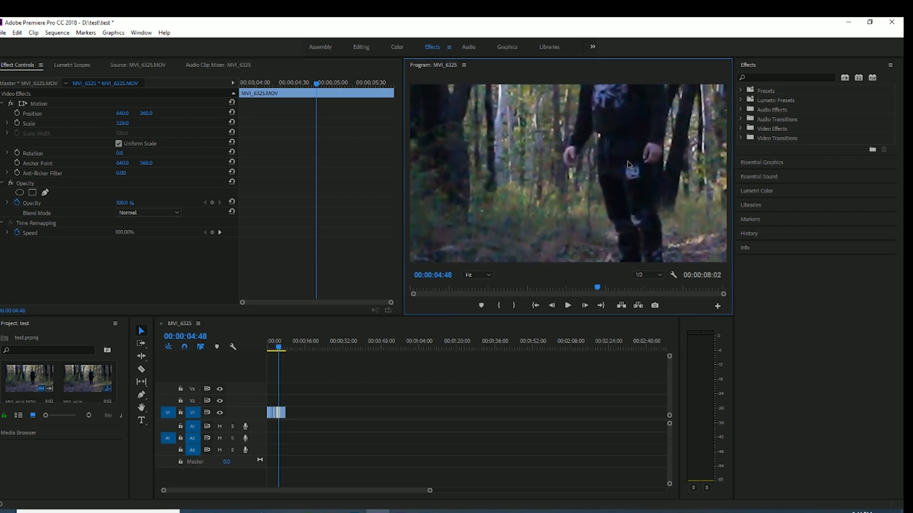
left_click_drag(627, 161, 606, 207)
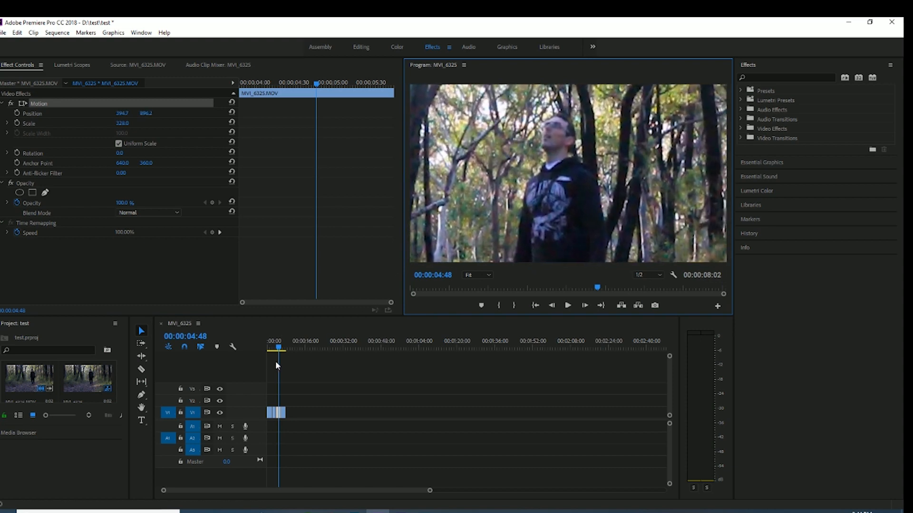
Select the last segment at 00:00:06:48, scale it to 436 and reposition it to 369.8, 1154.7 to frame the man's head and shoulders
left_click_drag(279, 349, 285, 350)
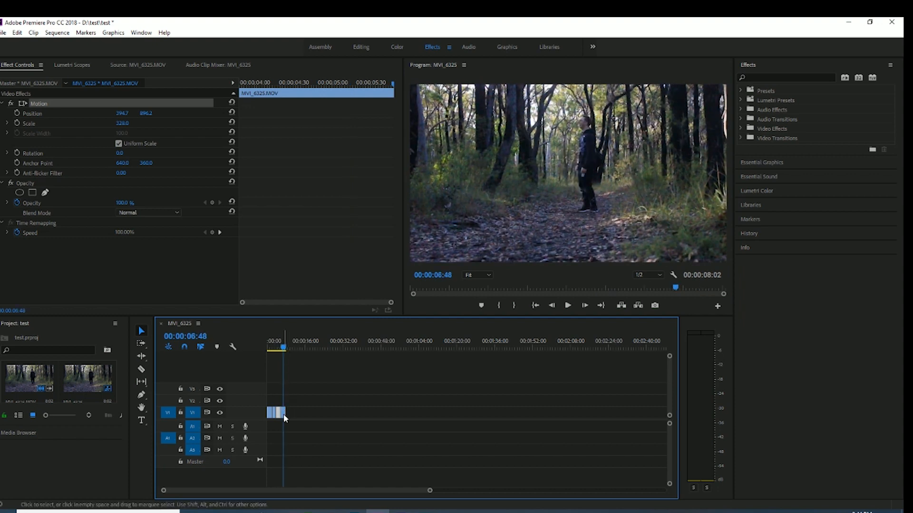
left_click(284, 415)
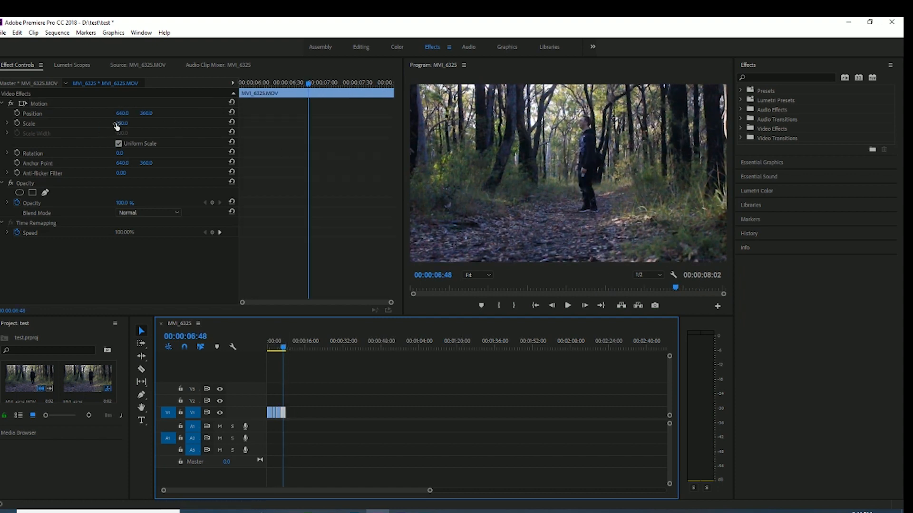
left_click_drag(119, 126, 415, 181)
mouse_move(635, 172)
left_mouse_down()
mouse_move(646, 151)
mouse_move(615, 164)
mouse_move(573, 252)
mouse_move(592, 257)
mouse_move(603, 223)
mouse_move(589, 210)
mouse_move(605, 181)
mouse_move(628, 178)
left_mouse_up()
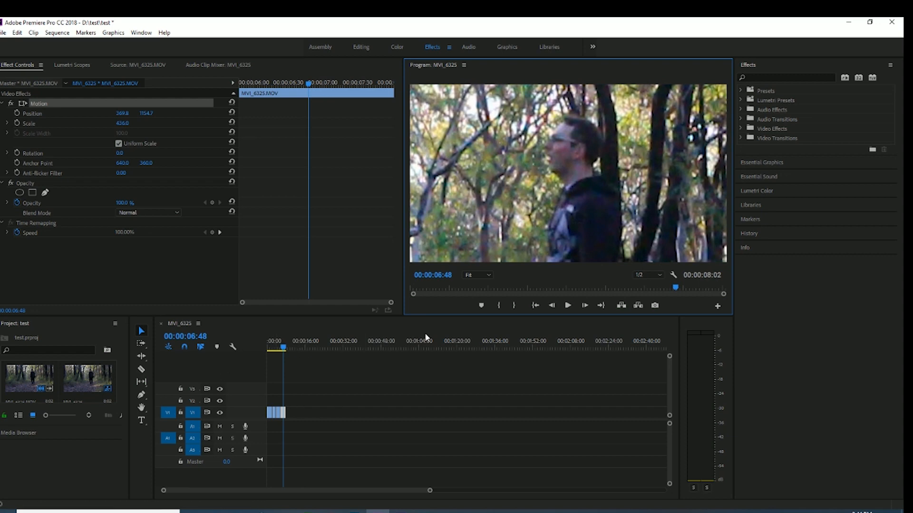
Deselect the last segment and save the project
left_click(311, 366)
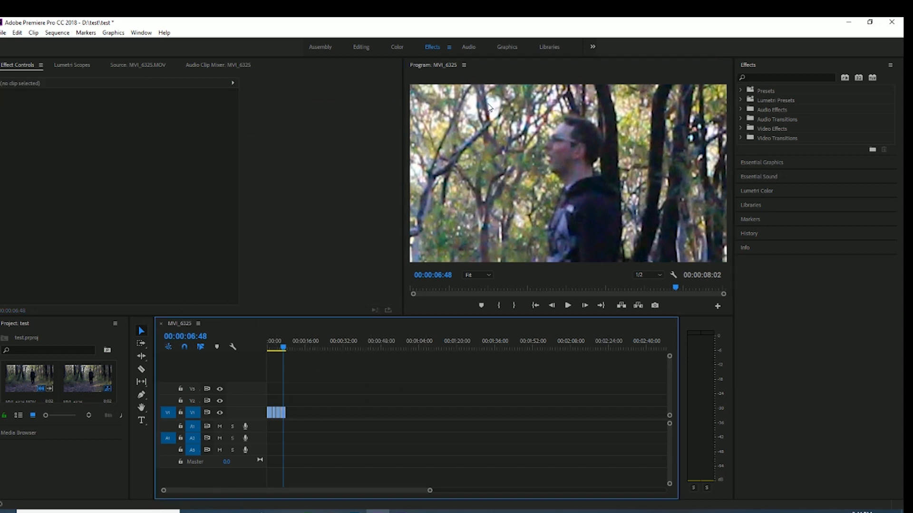
key("ctrl+s")
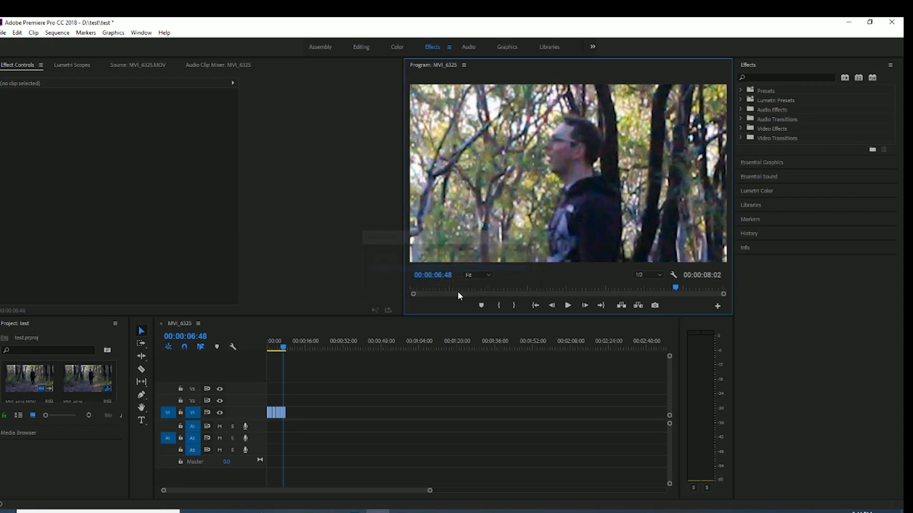
left_click(299, 132)
left_click(339, 328)
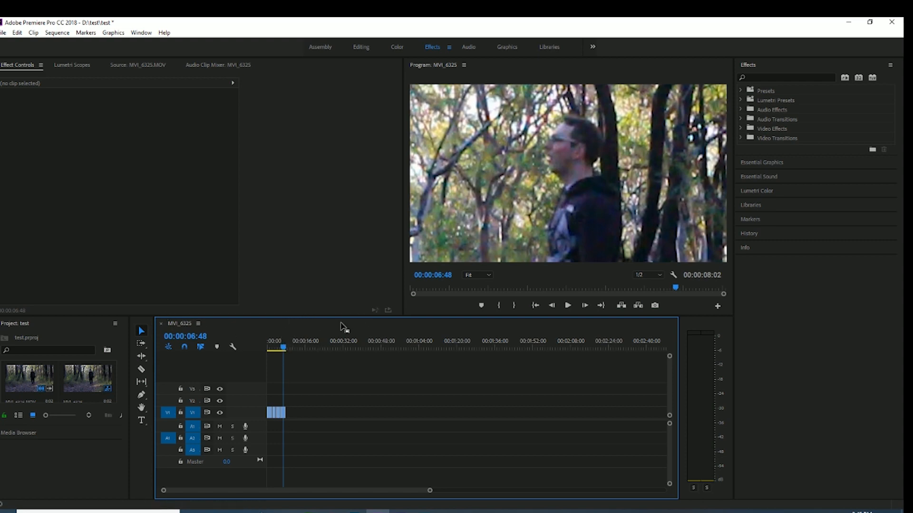
Play the sequence from 00:00:00:00 to the end to review the stepped zoom across the segments
left_click_drag(285, 351, 268, 351)
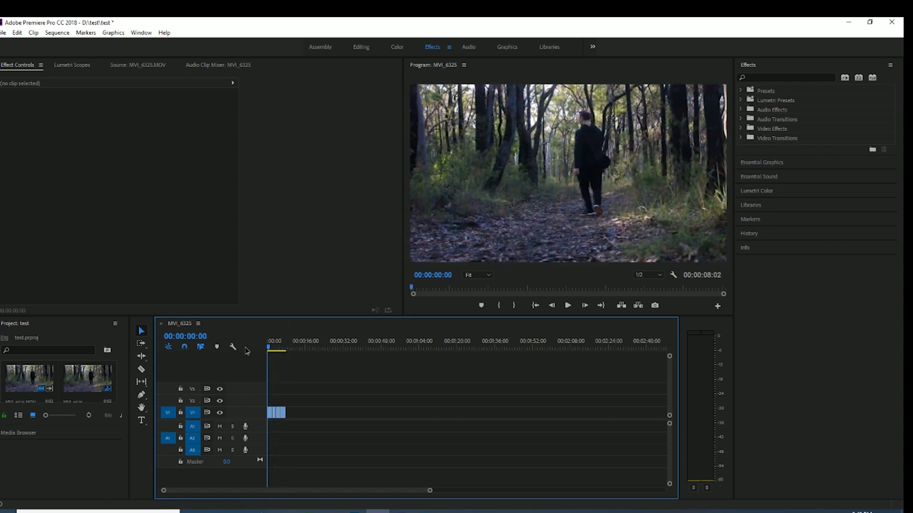
left_click(566, 308)
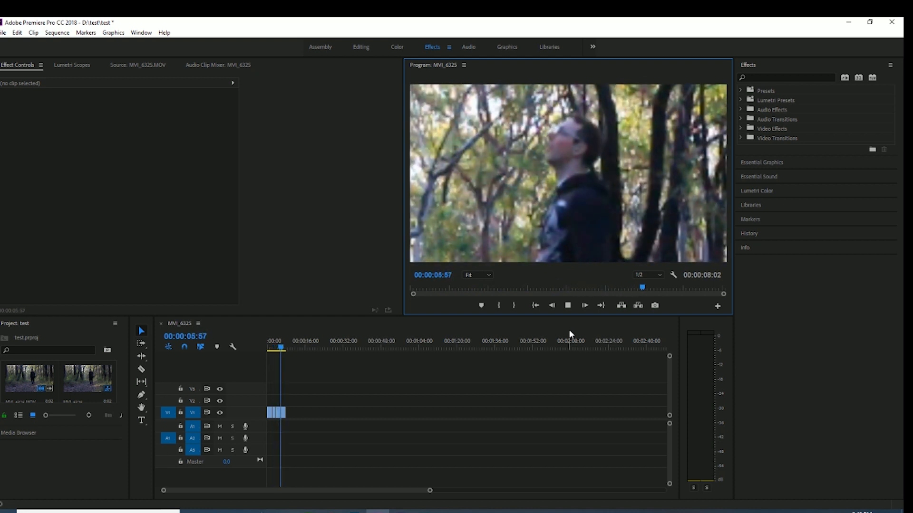
left_click(568, 306)
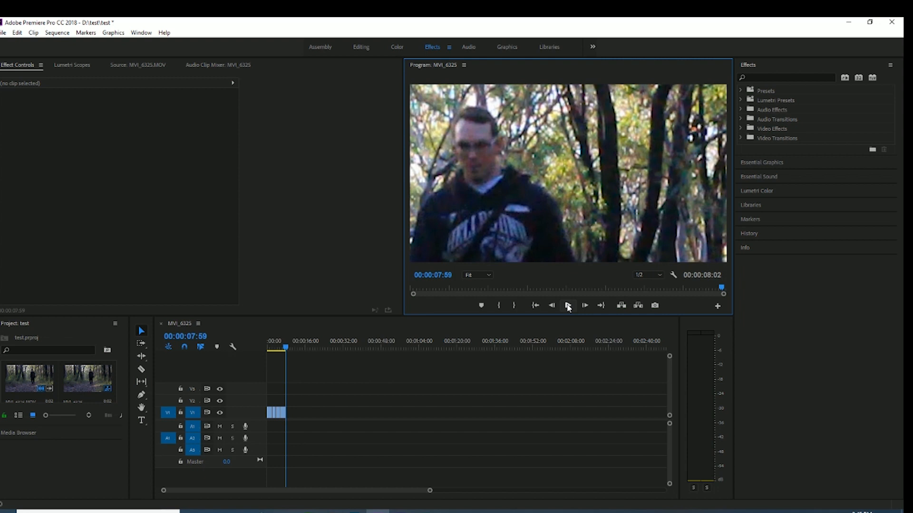